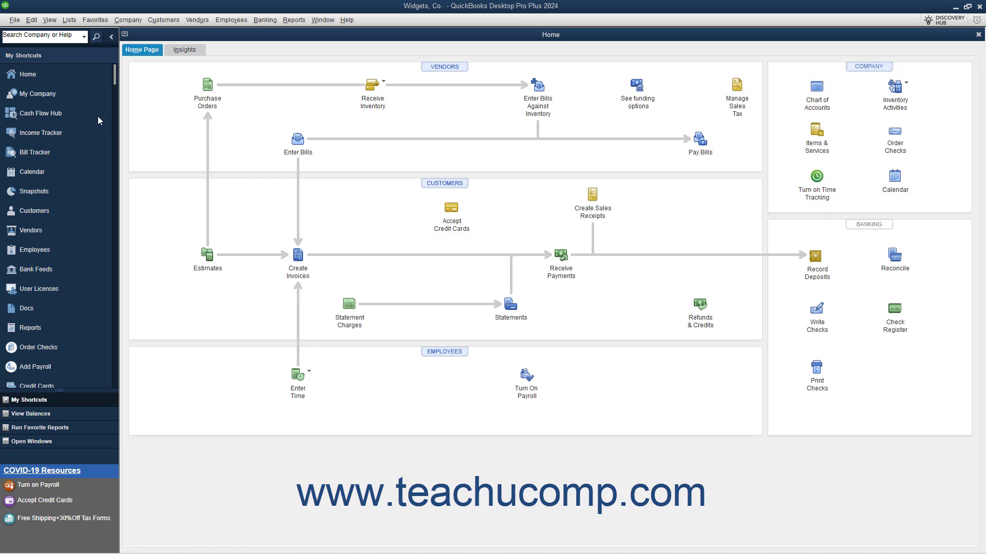
Start a local backup of the Widgets, Co. company file from the File menu.
{"action": "left_click", "coordinate": [15, 22]}
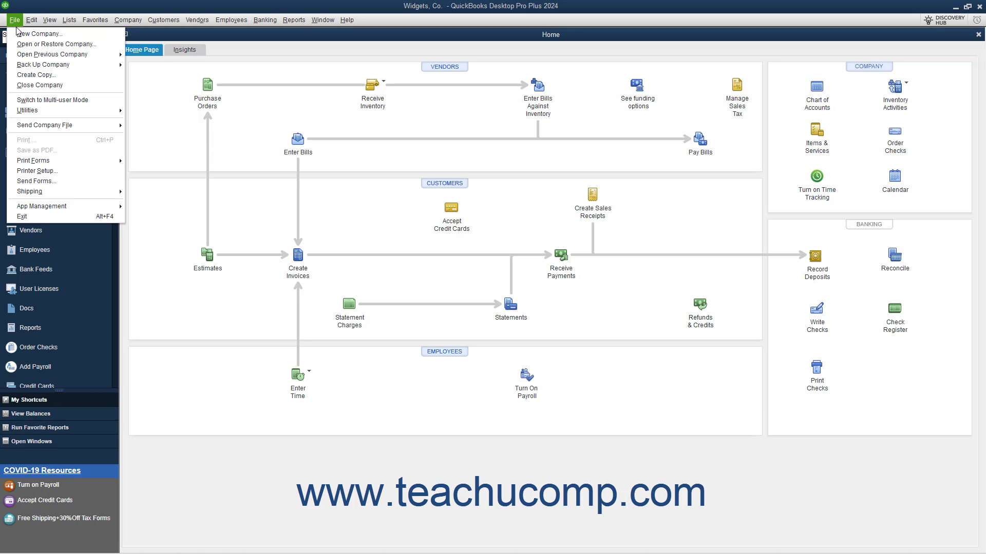
{"action": "mouse_move", "coordinate": [43, 65]}
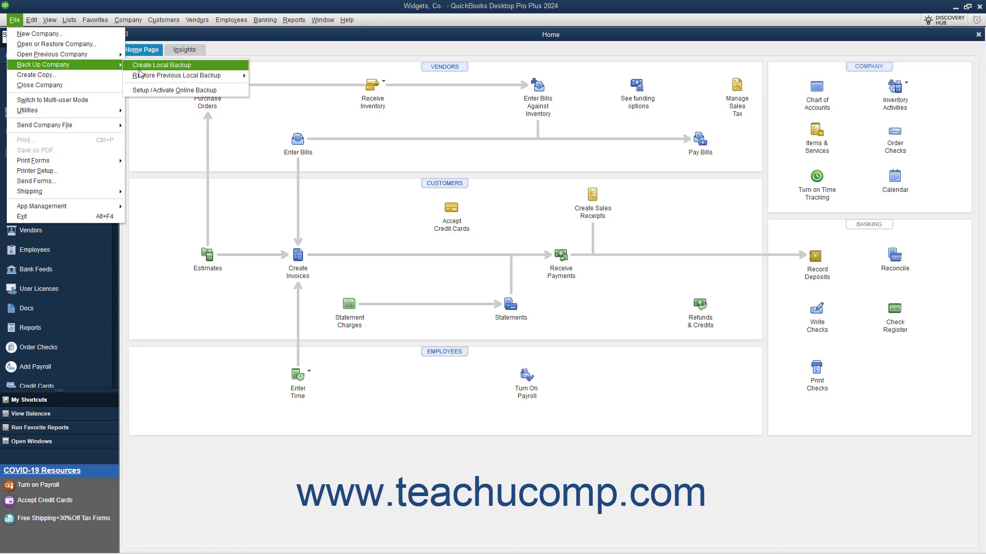
{"action": "left_click", "coordinate": [140, 67]}
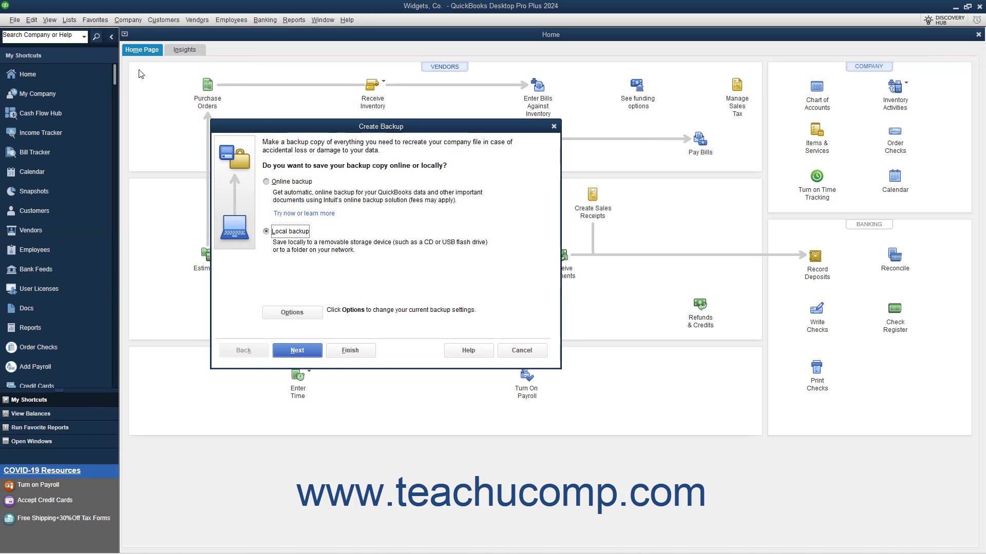
{"action": "left_click", "coordinate": [270, 234]}
Open backup Options and confirm the Company Files folder as the backup location.
{"action": "left_click", "coordinate": [300, 314]}
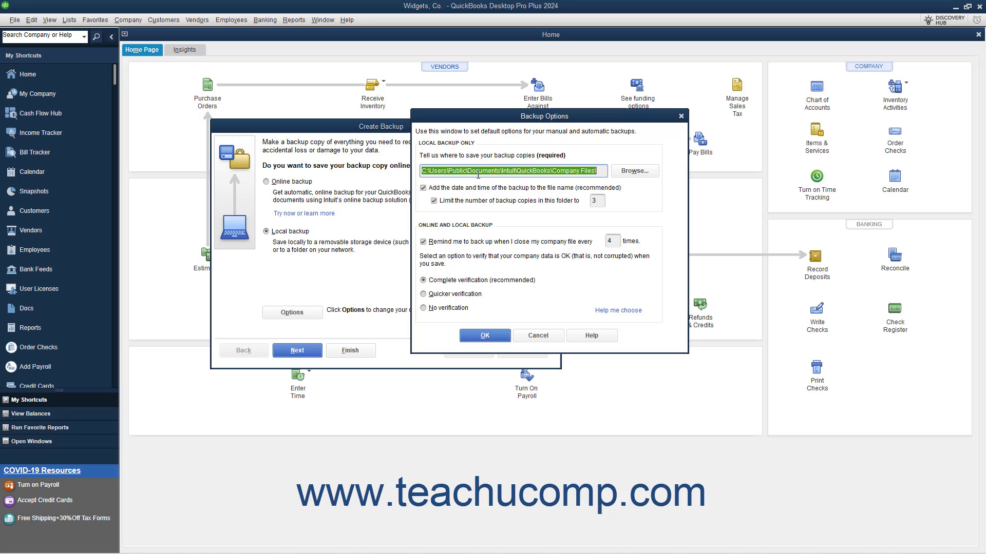
{"action": "left_click", "coordinate": [620, 175]}
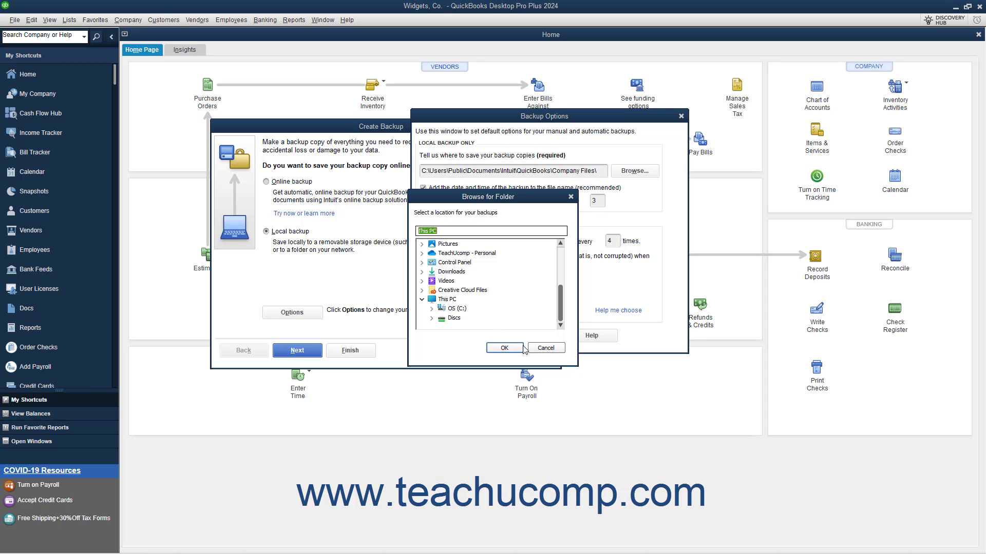
{"action": "left_click", "coordinate": [545, 348]}
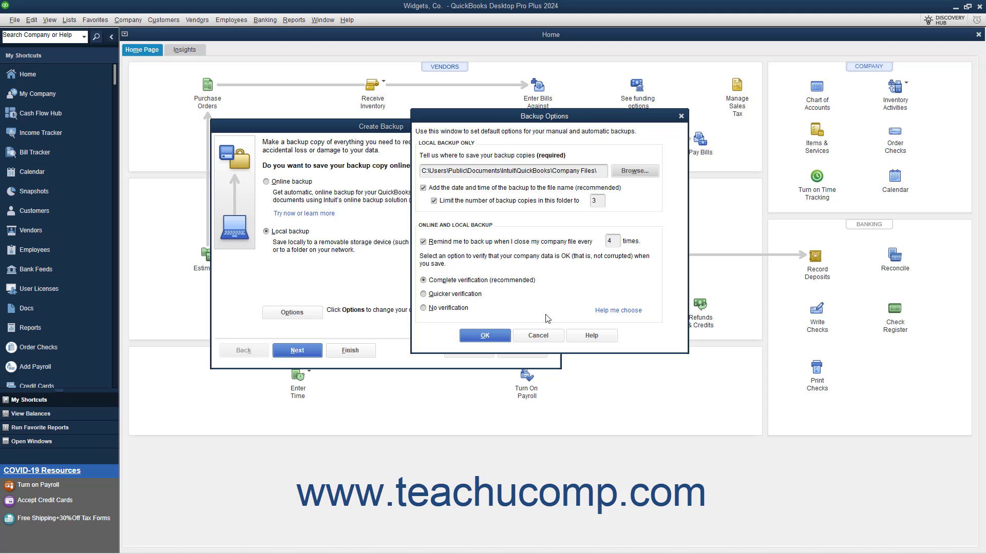
{"action": "left_click", "coordinate": [495, 171]}
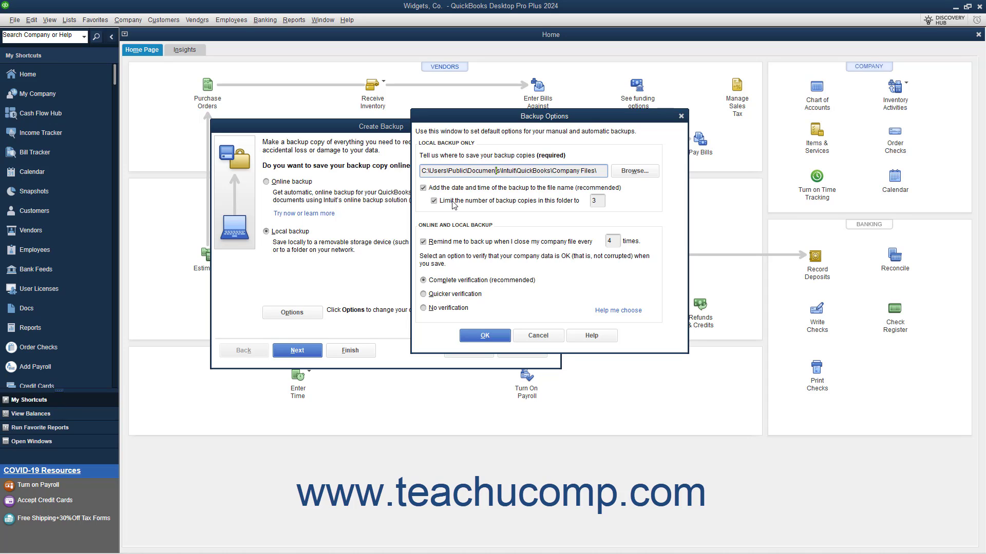
Remove the limit on backup copies kept, leaving Complete verification selected.
{"action": "left_click", "coordinate": [595, 202]}
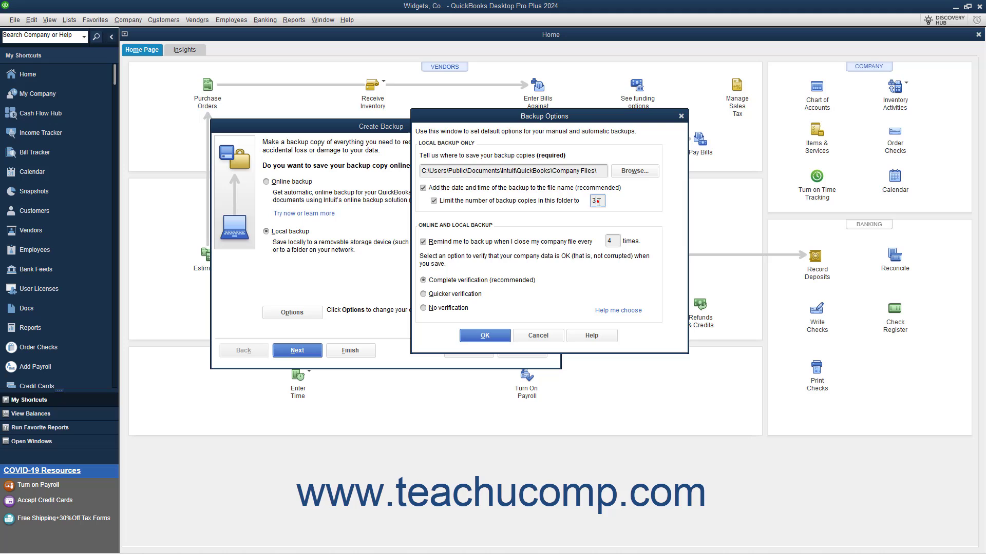
{"action": "left_click", "coordinate": [434, 200]}
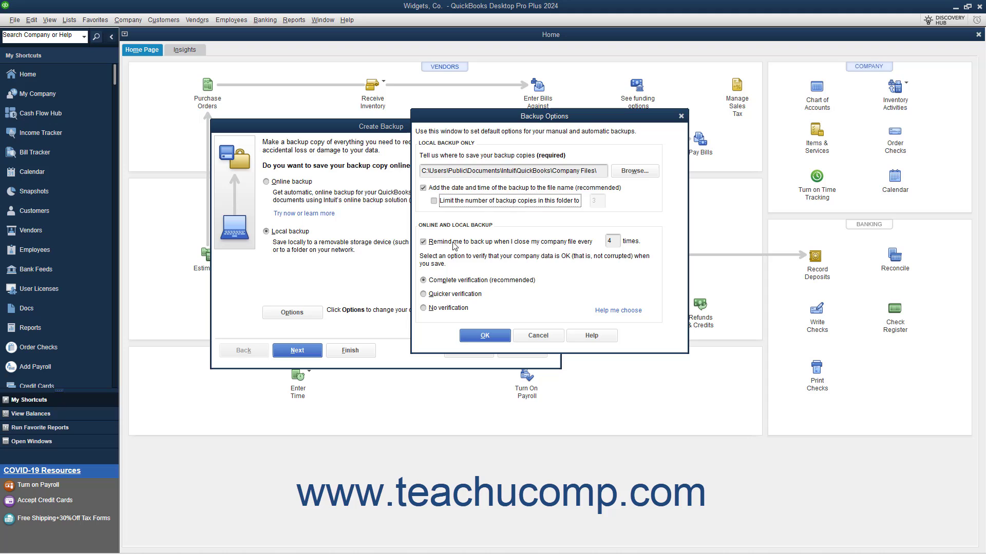
{"action": "left_click", "coordinate": [610, 241]}
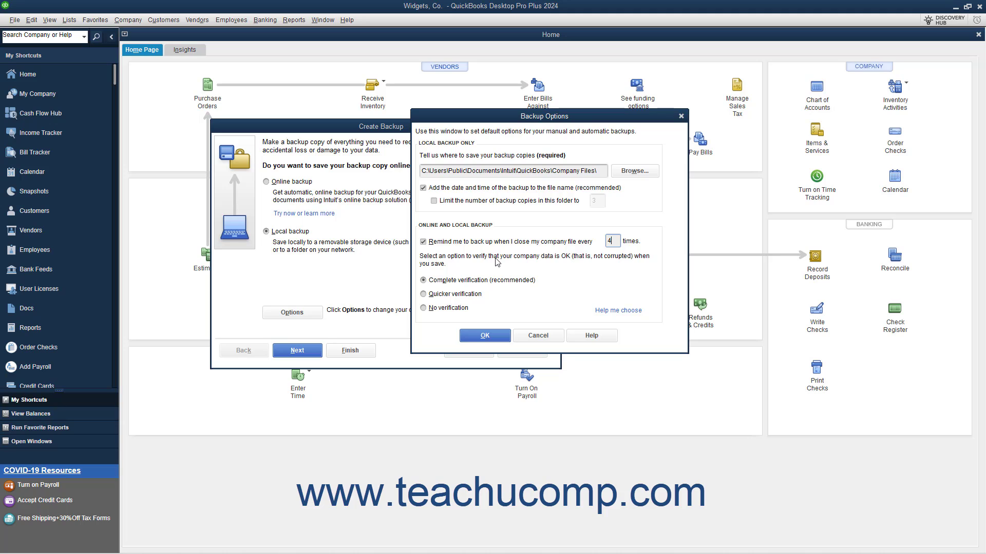
{"action": "left_click", "coordinate": [426, 282]}
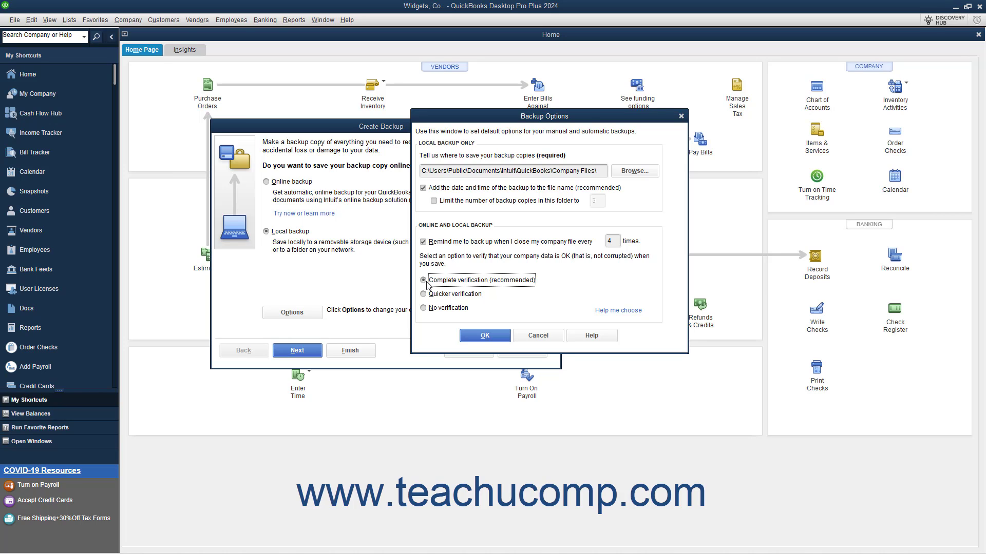
Accept the backup options and keep the same-drive location despite the warning.
{"action": "left_click", "coordinate": [468, 335]}
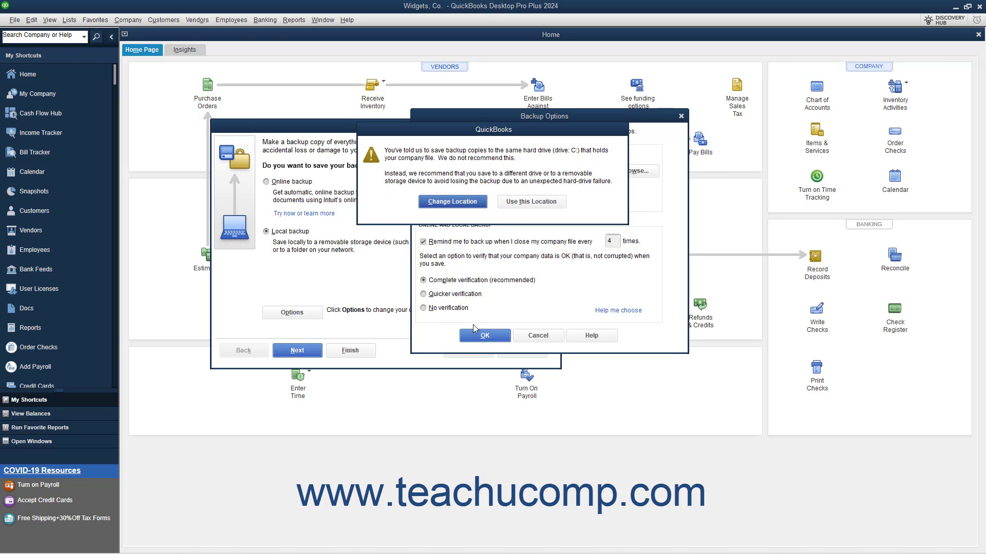
{"action": "left_click", "coordinate": [531, 201]}
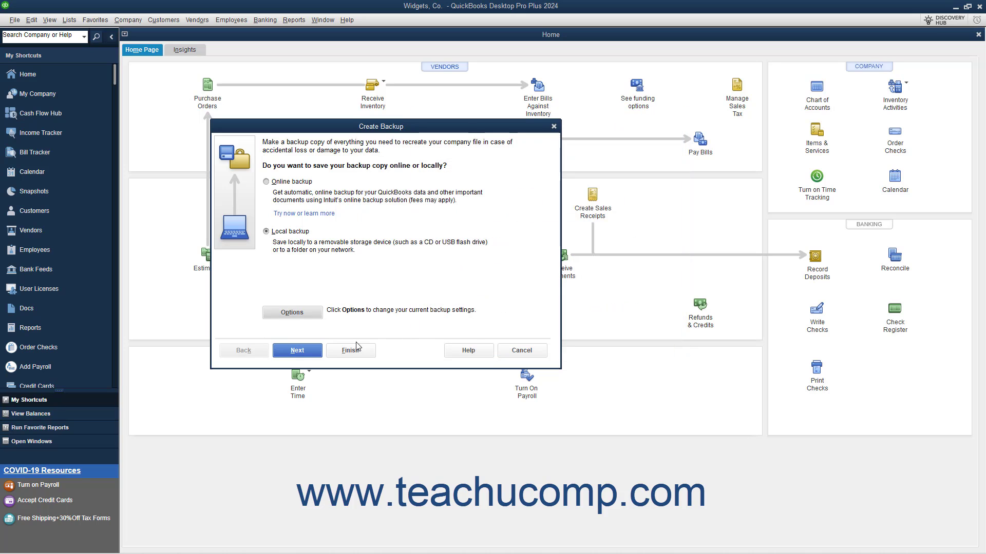
{"action": "left_click", "coordinate": [309, 353]}
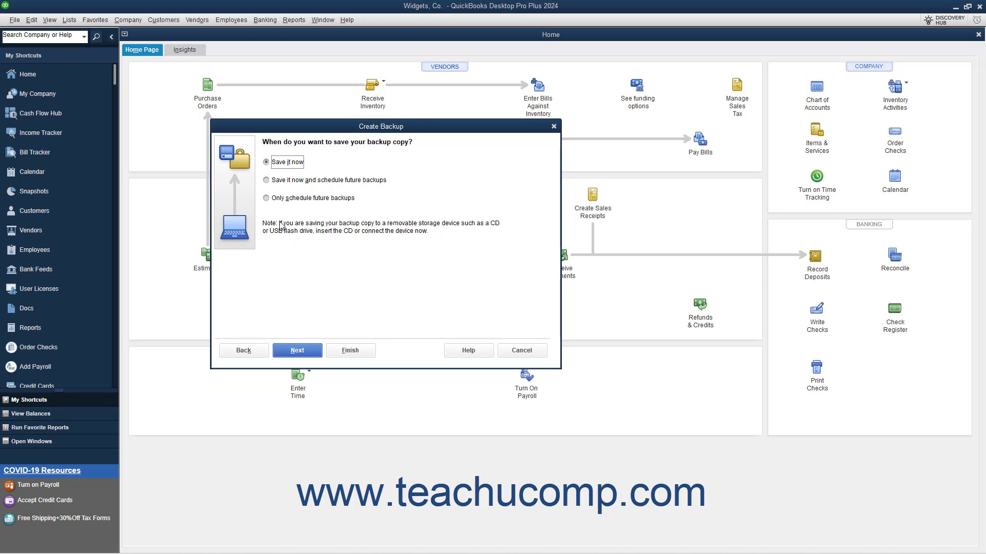
Choose 'Save it now' as the backup timing and continue to Save Backup Copy.
{"action": "left_click", "coordinate": [270, 184]}
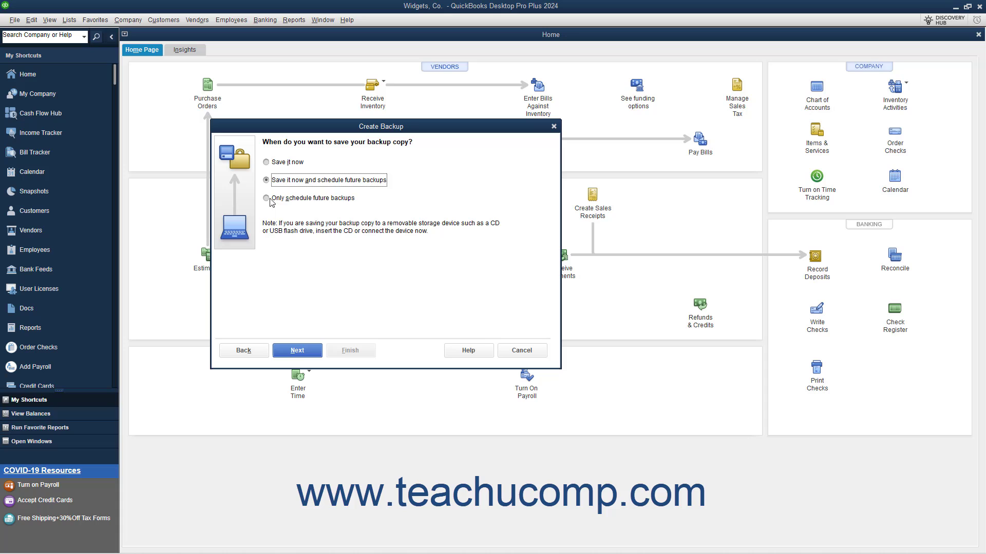
{"action": "left_click", "coordinate": [271, 200]}
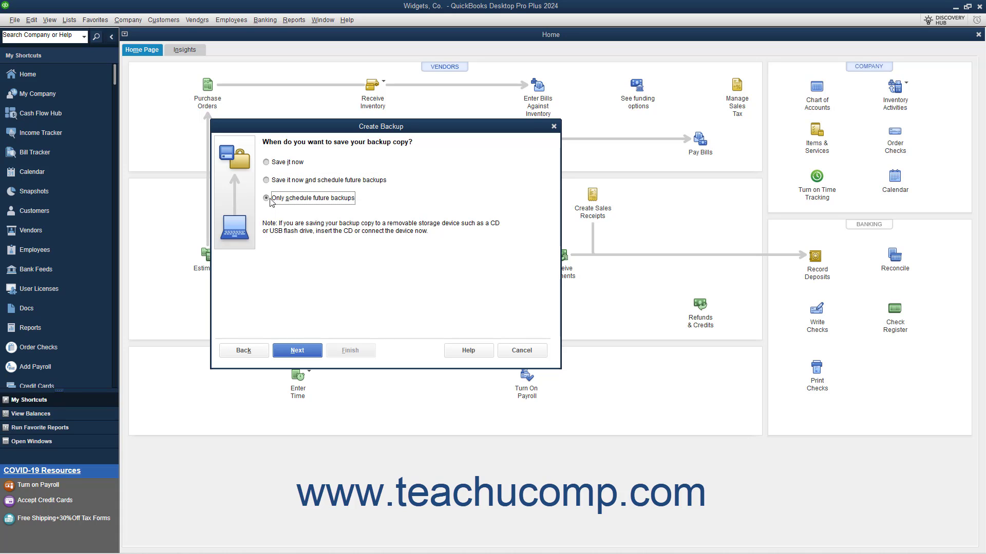
{"action": "left_click", "coordinate": [272, 164]}
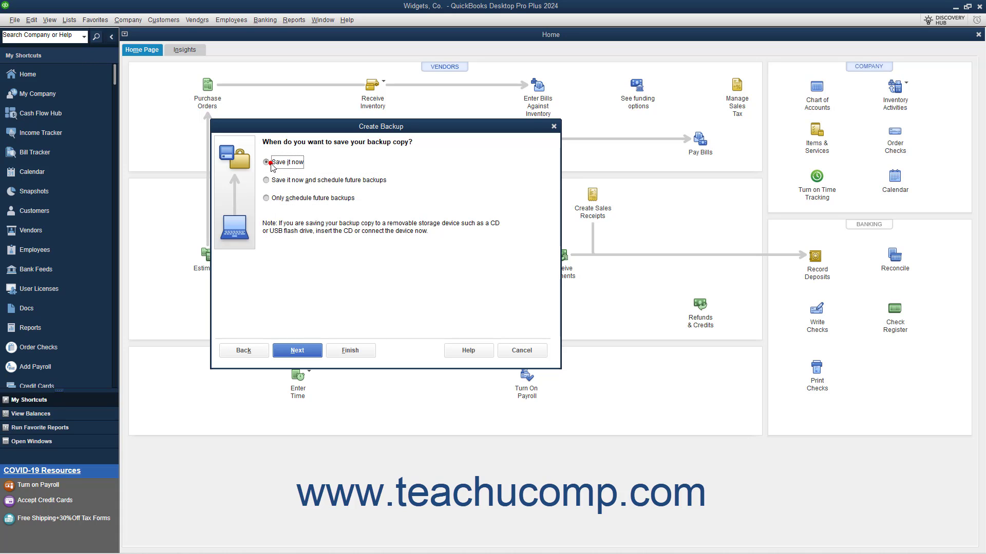
{"action": "left_click", "coordinate": [296, 351]}
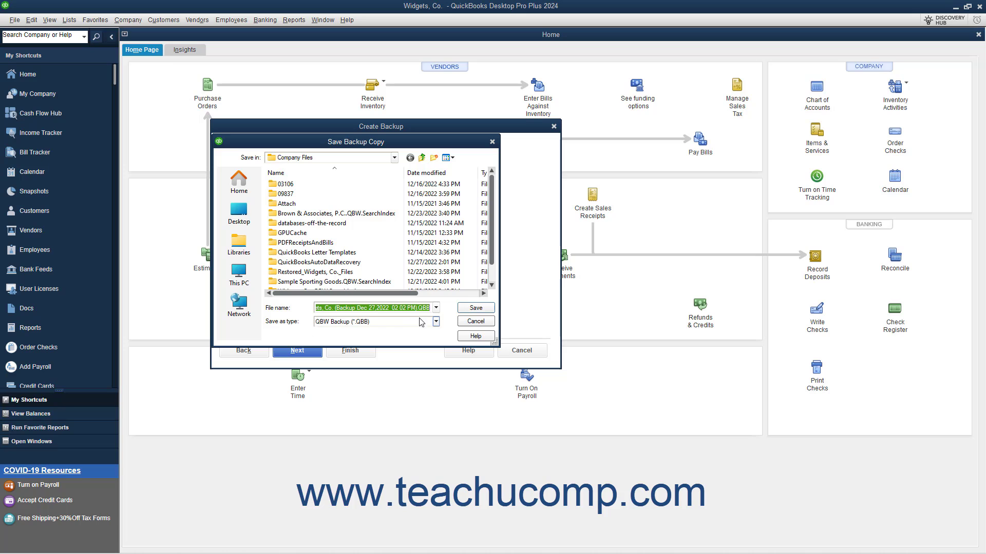
Save the dated Widgets, Co. backup file into the Company Files folder.
{"action": "left_click", "coordinate": [466, 308]}
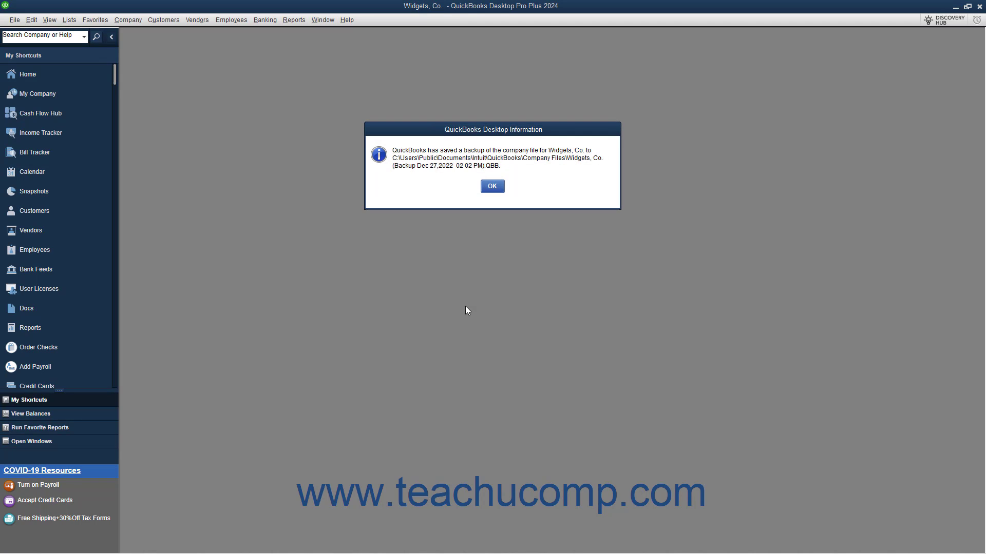
{"action": "left_click", "coordinate": [493, 191]}
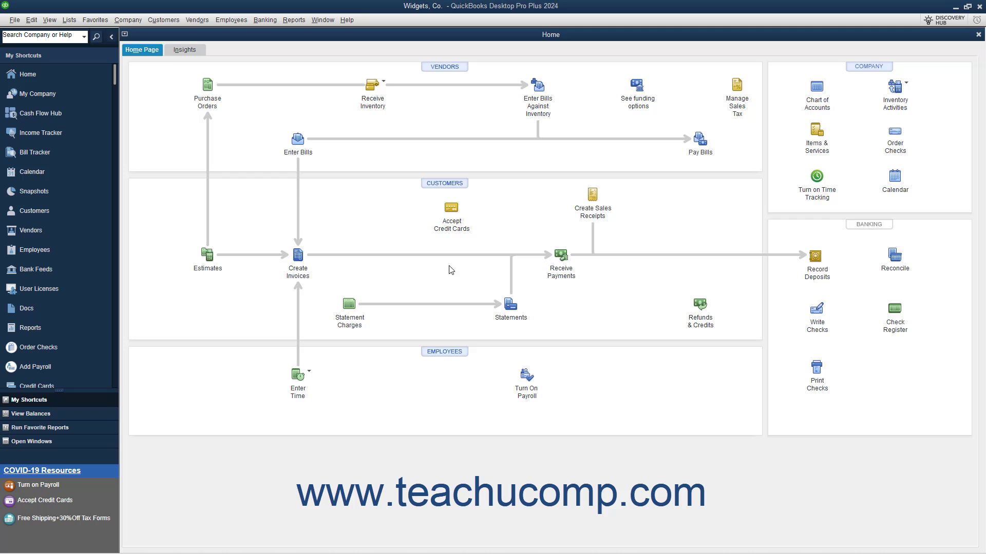